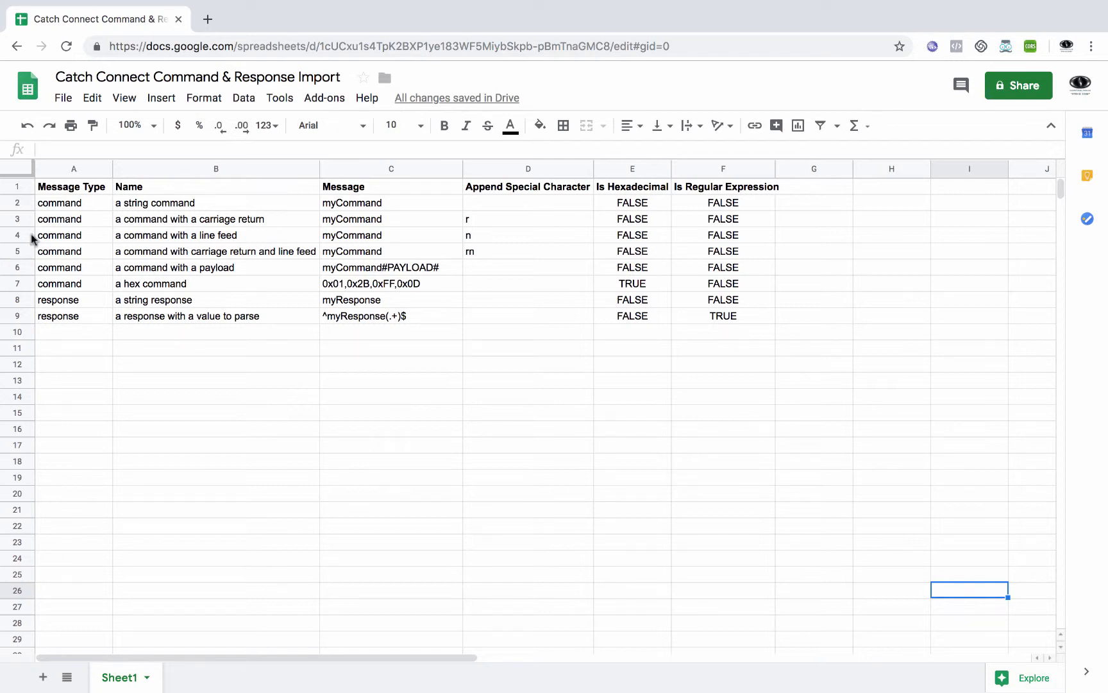
Step: Examine the import sheet's header row and the sample command and response values in each column
left_click(15, 187)
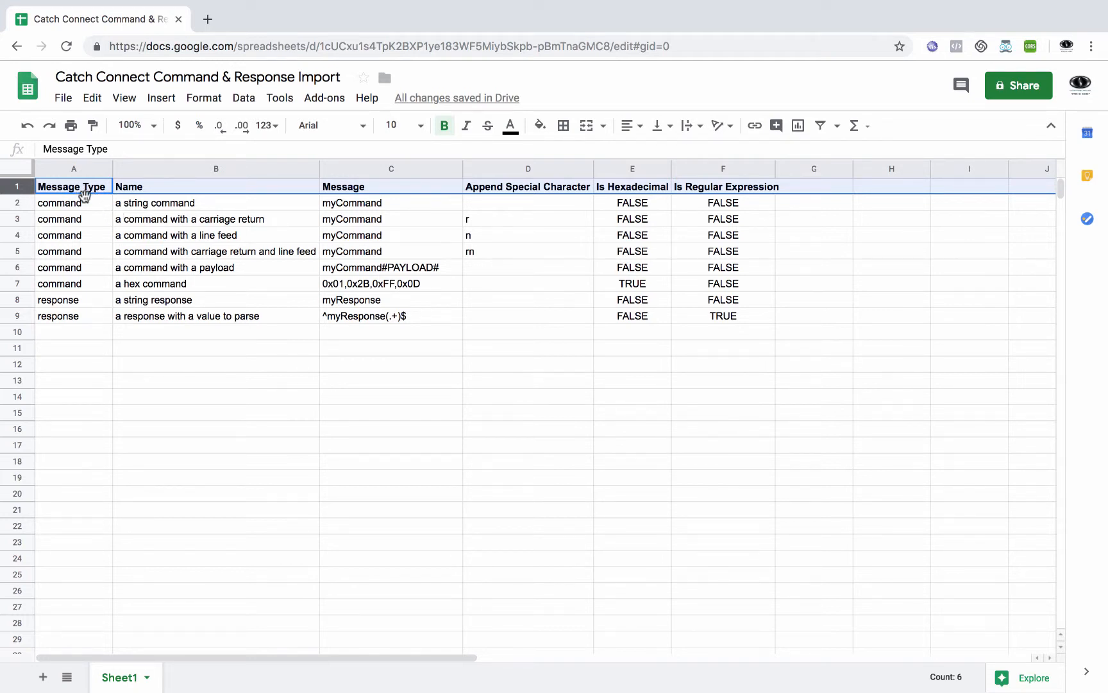
left_click(77, 285)
left_click(78, 302)
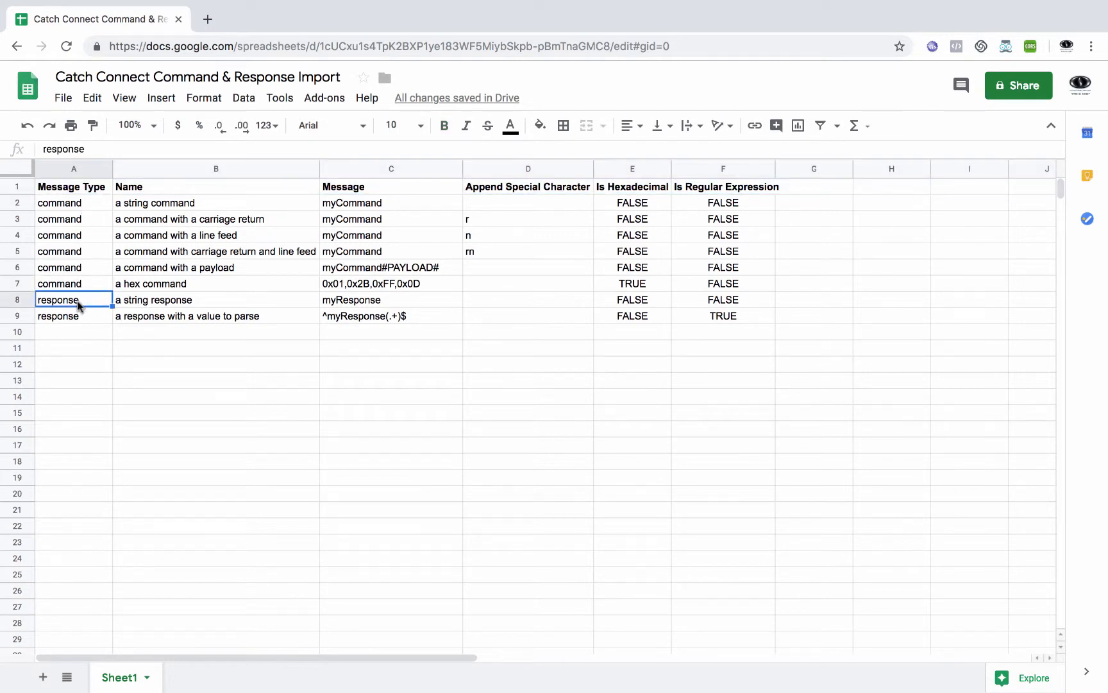
left_click(156, 204)
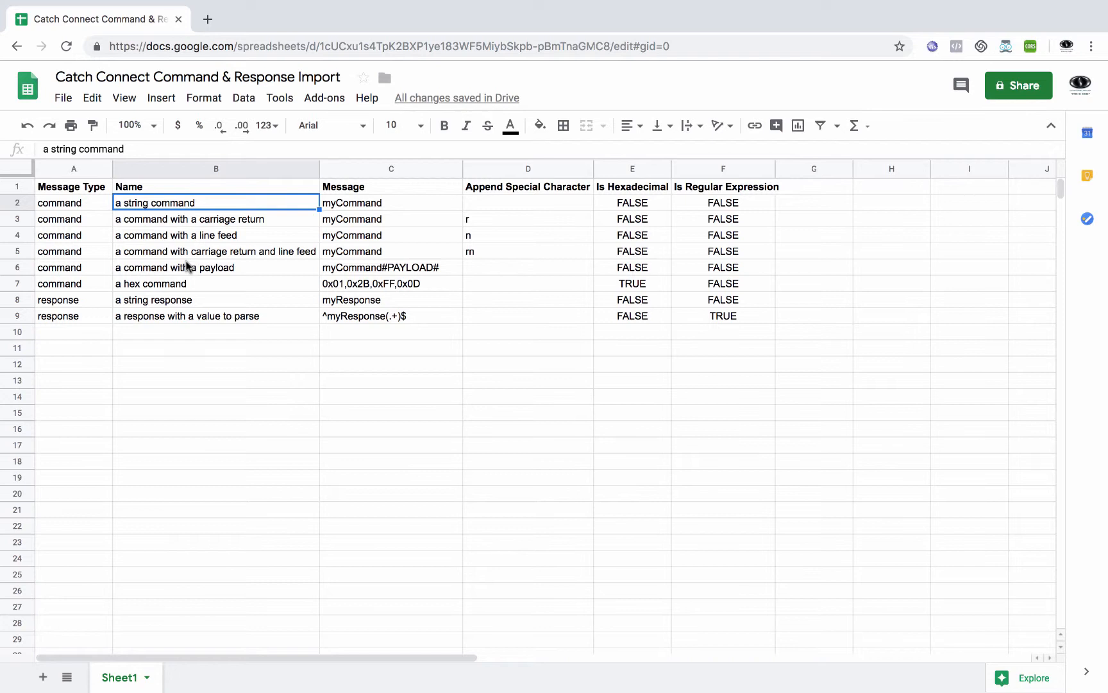
left_click(372, 205)
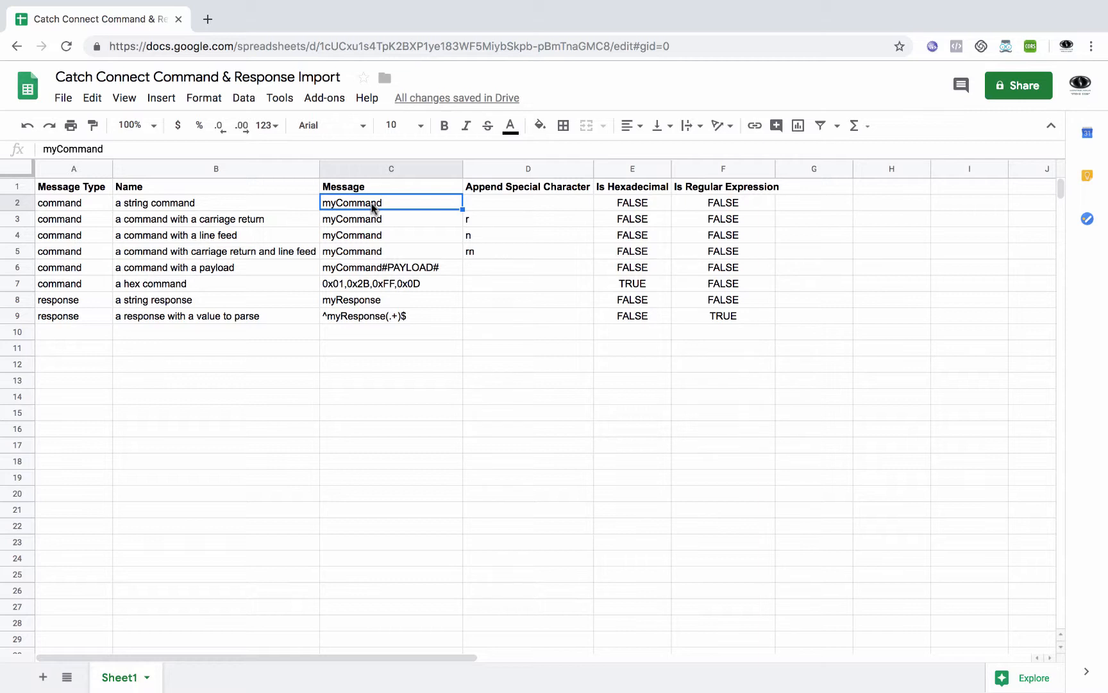
left_click(540, 204)
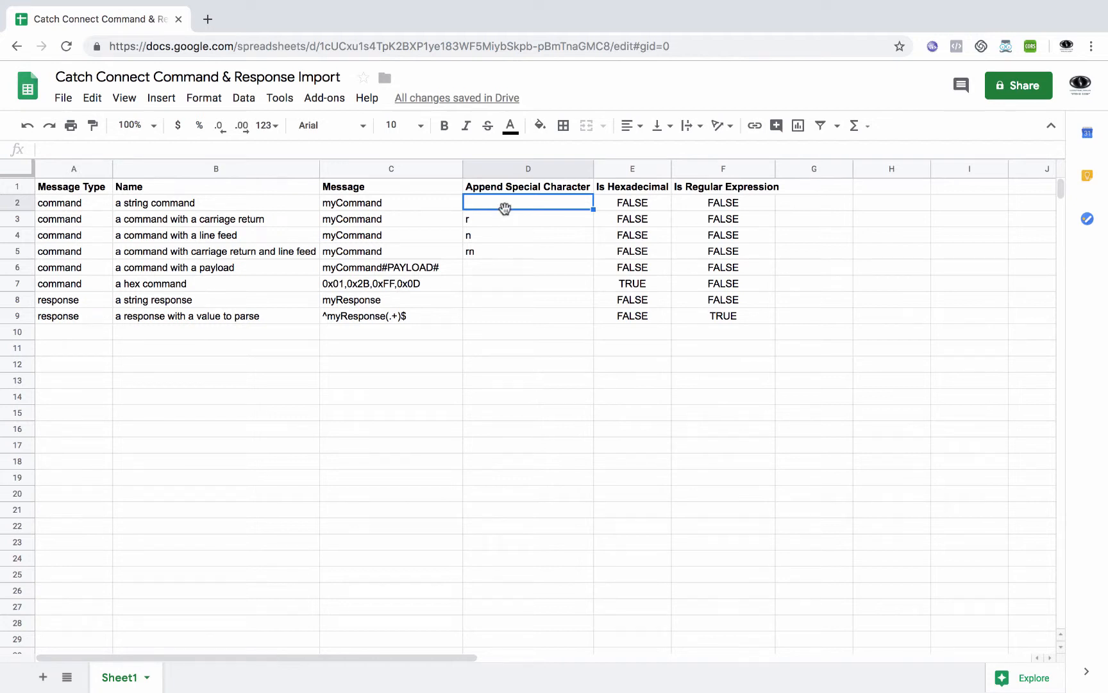
left_click(499, 222)
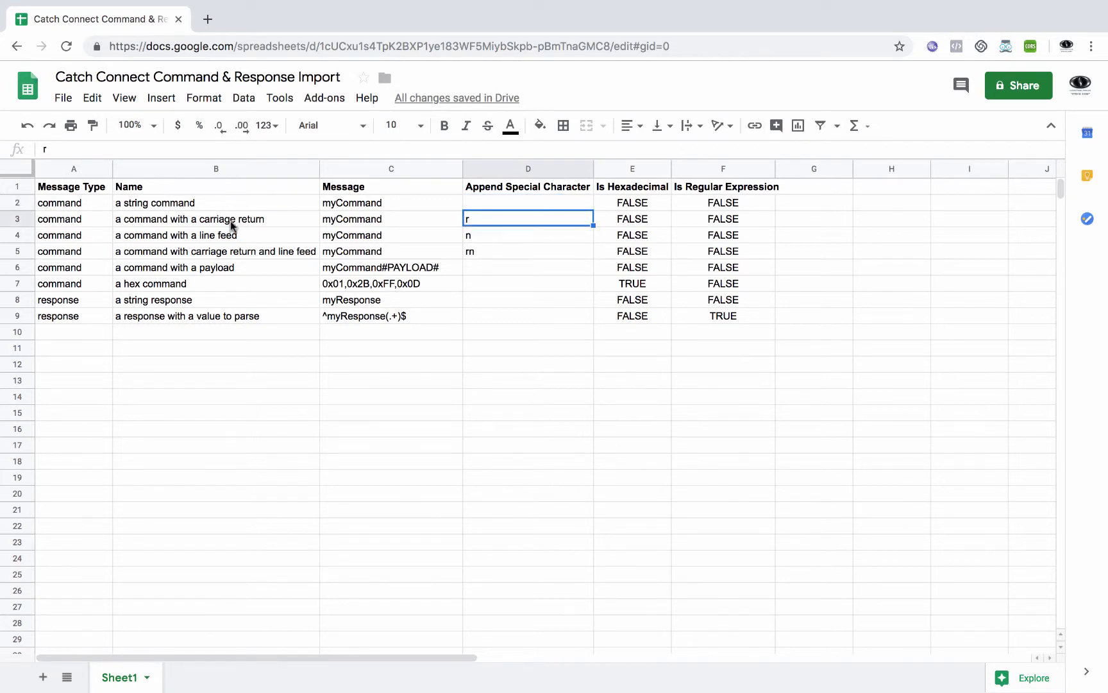
left_click(471, 237)
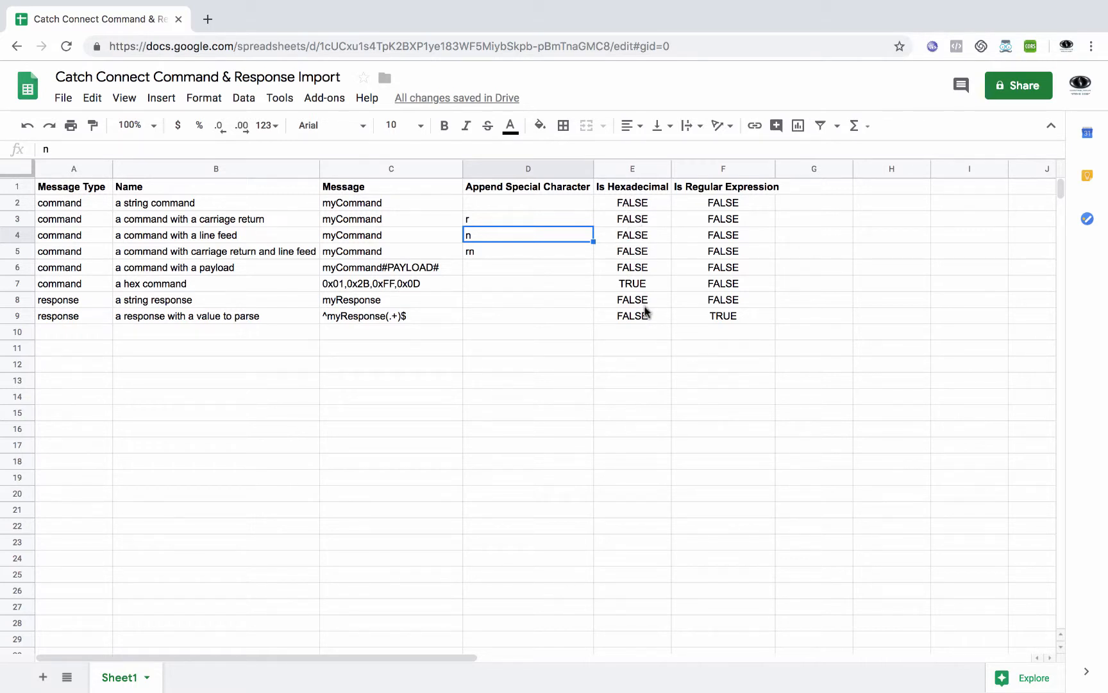
left_click(621, 287)
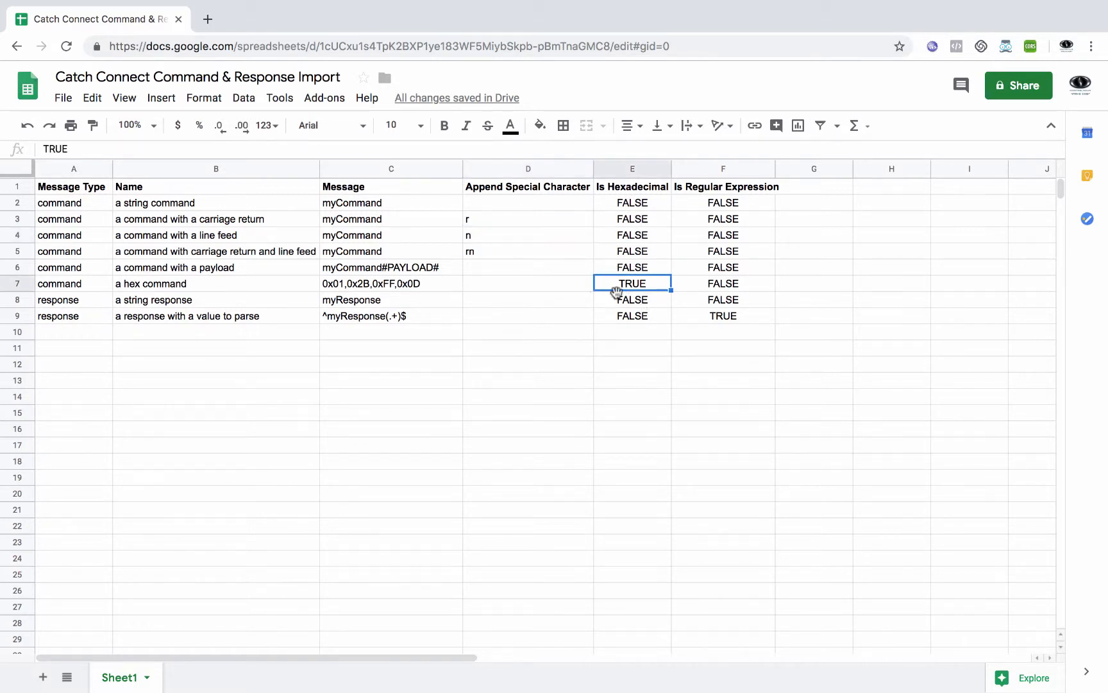
left_click(334, 289)
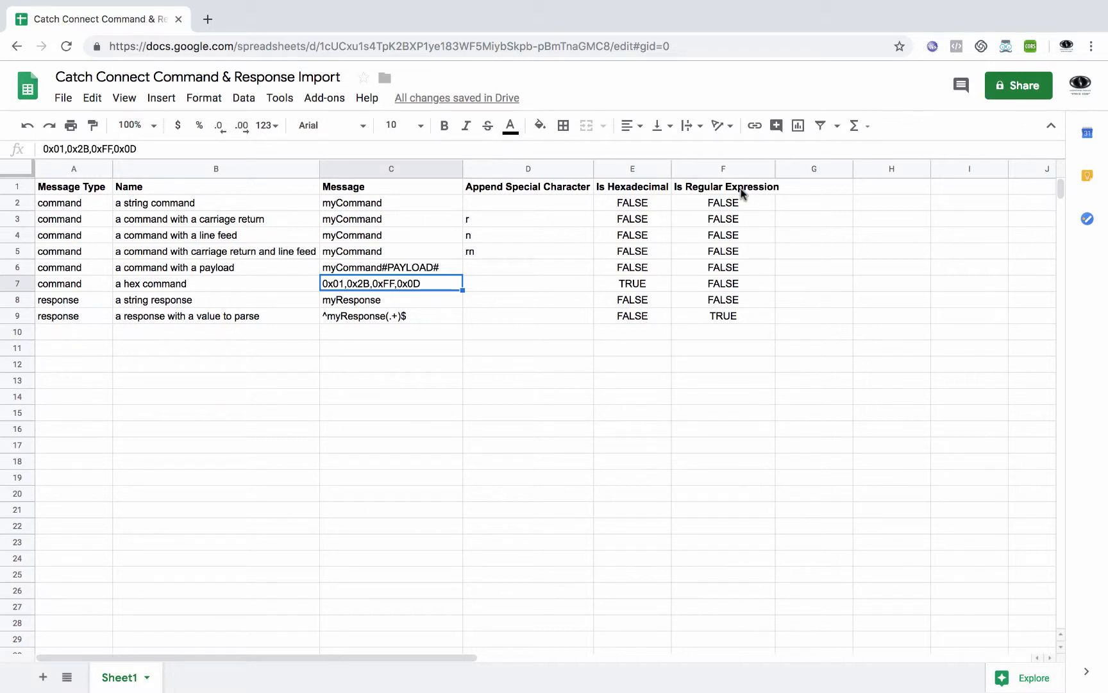
left_click(737, 314)
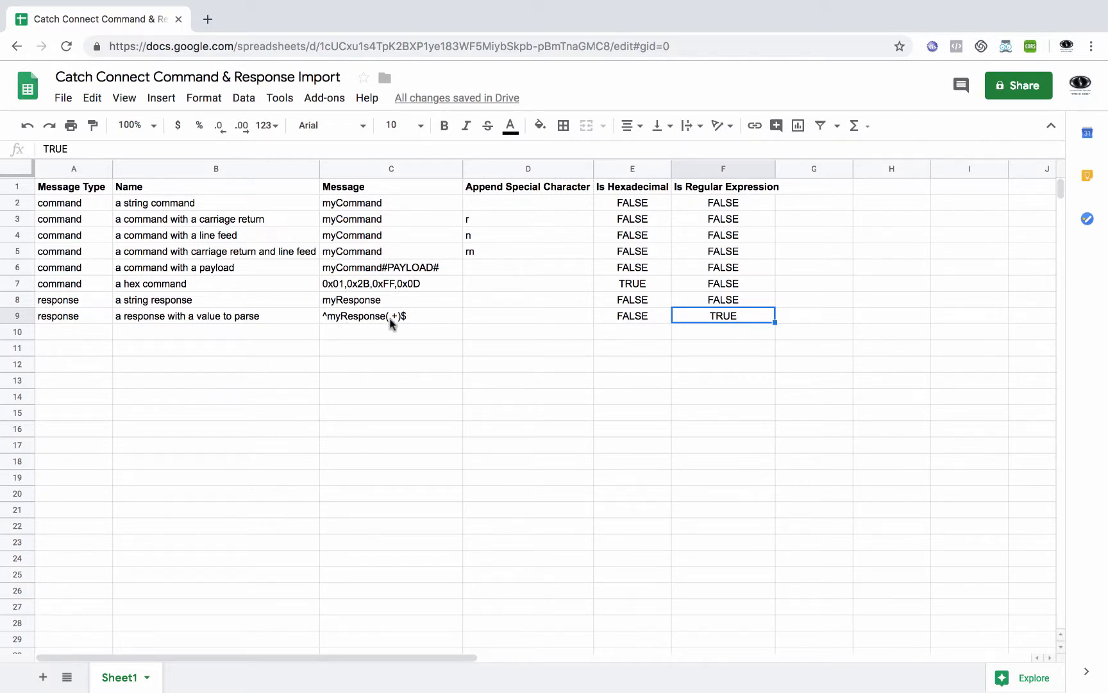
Step: Copy the string response message myResponse into cell C10 and extend it to myResponse77
left_click(369, 300)
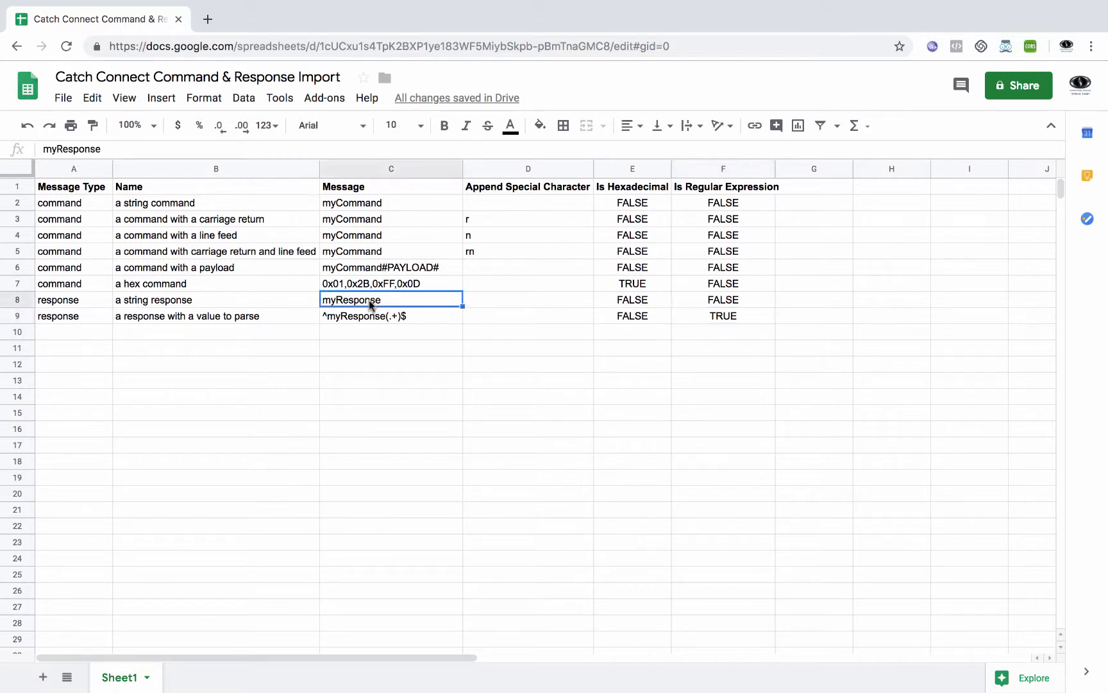
key("ctrl+c")
left_click(378, 336)
key("ctrl+v")
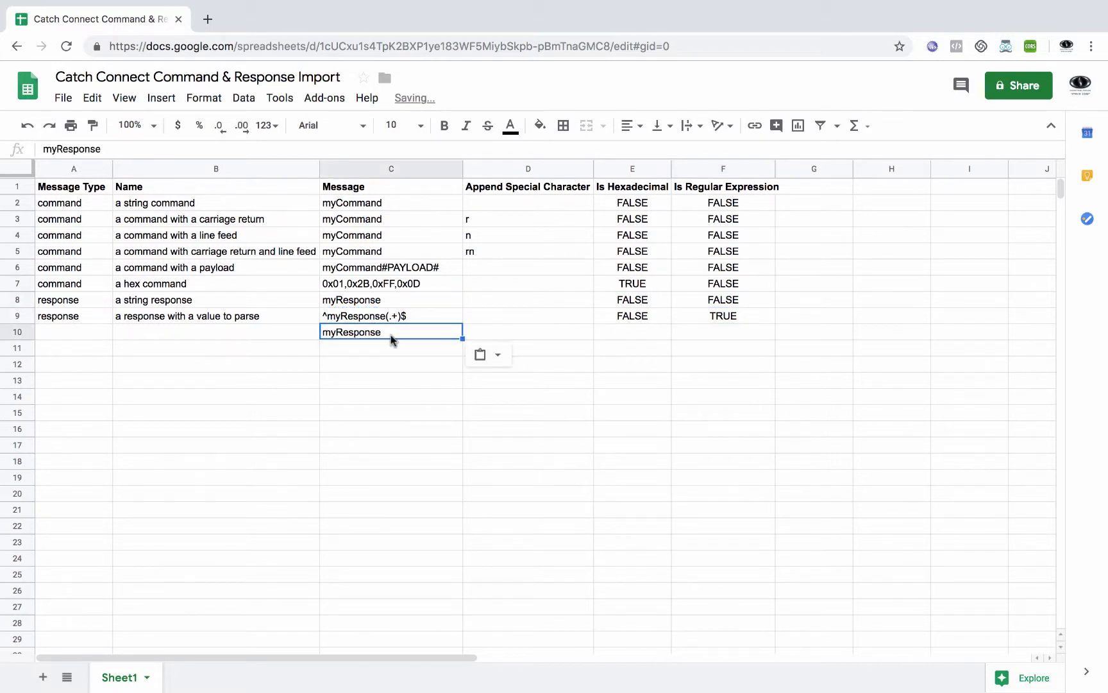
double_click(391, 332)
type("77")
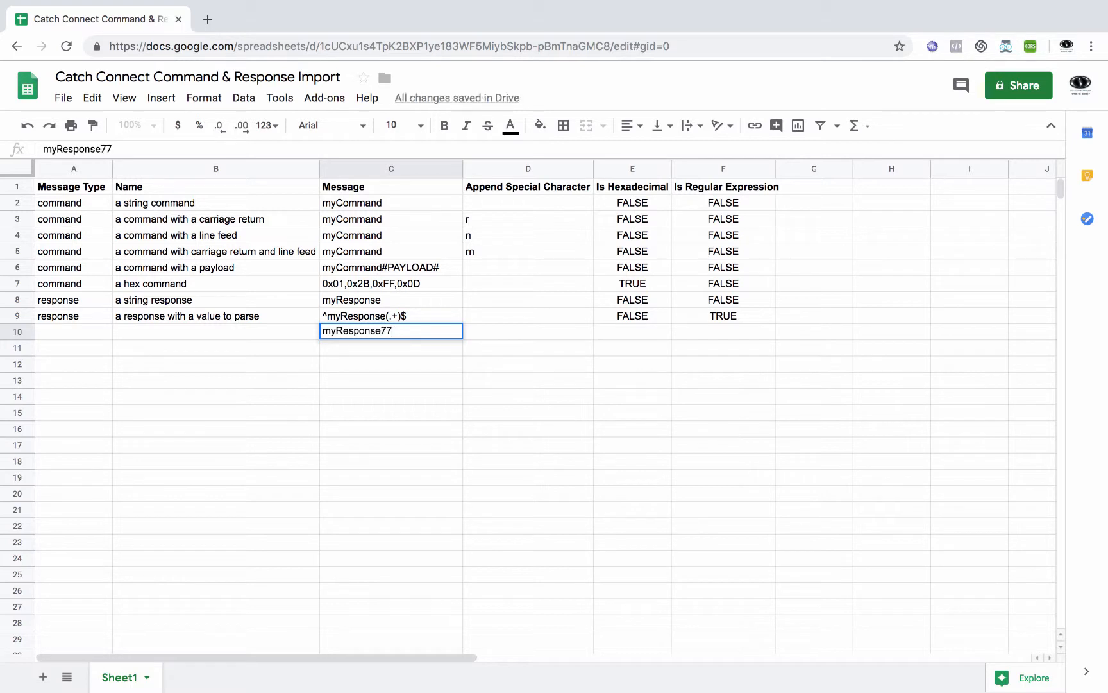
left_click(378, 352)
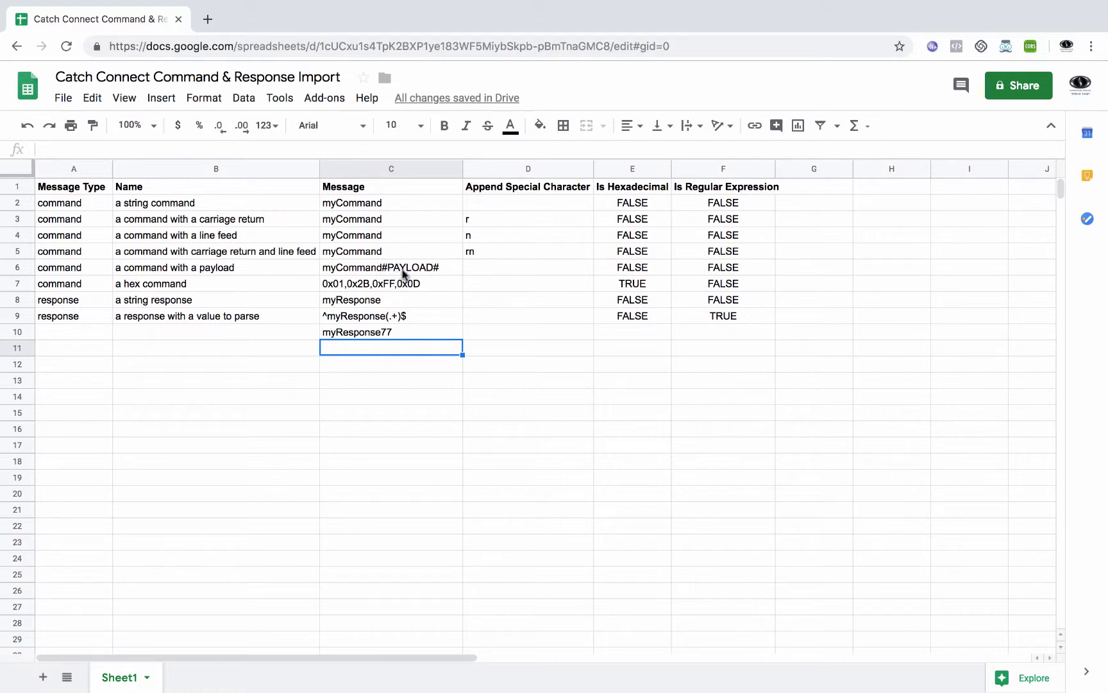
Step: Replace cell C10 with a copy of the row 5 message extended to myCommand77, and clear the cell
left_click(367, 251)
key("ctrl+c")
left_click(356, 331)
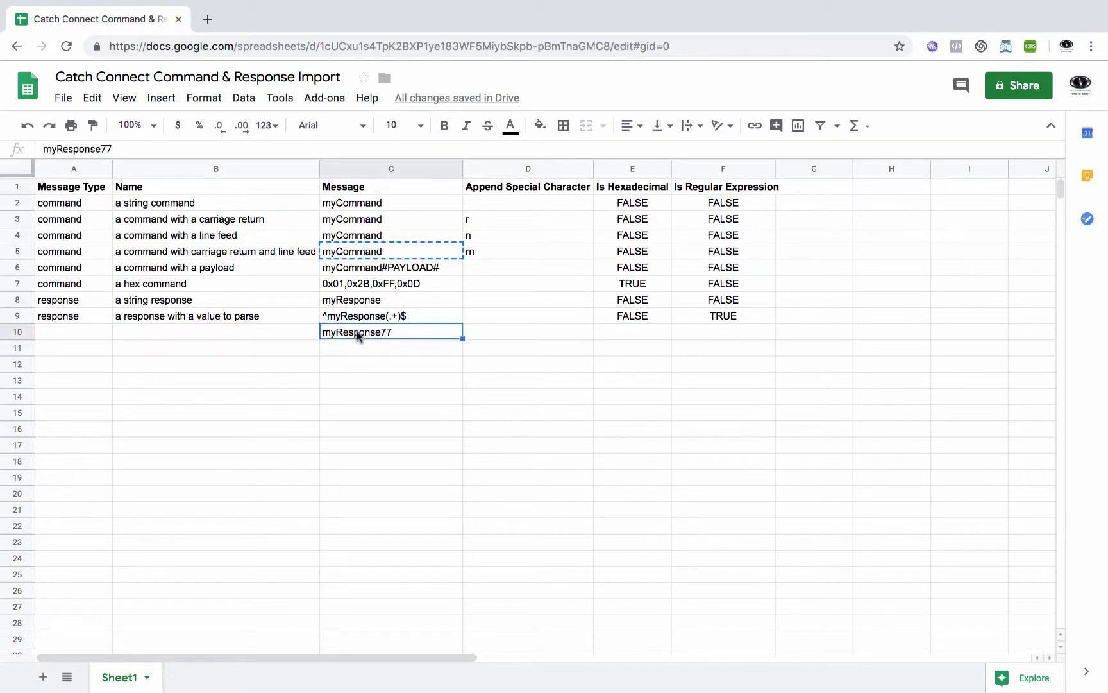
key("ctrl+v")
double_click(386, 330)
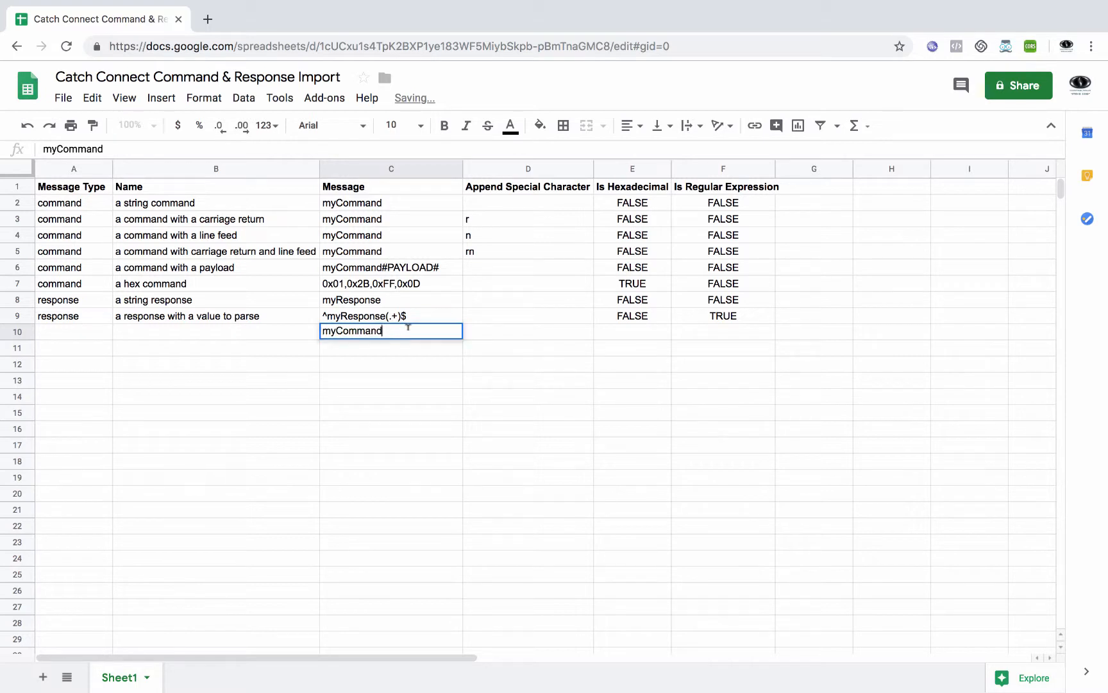
type("77")
key("Return")
left_click(406, 331)
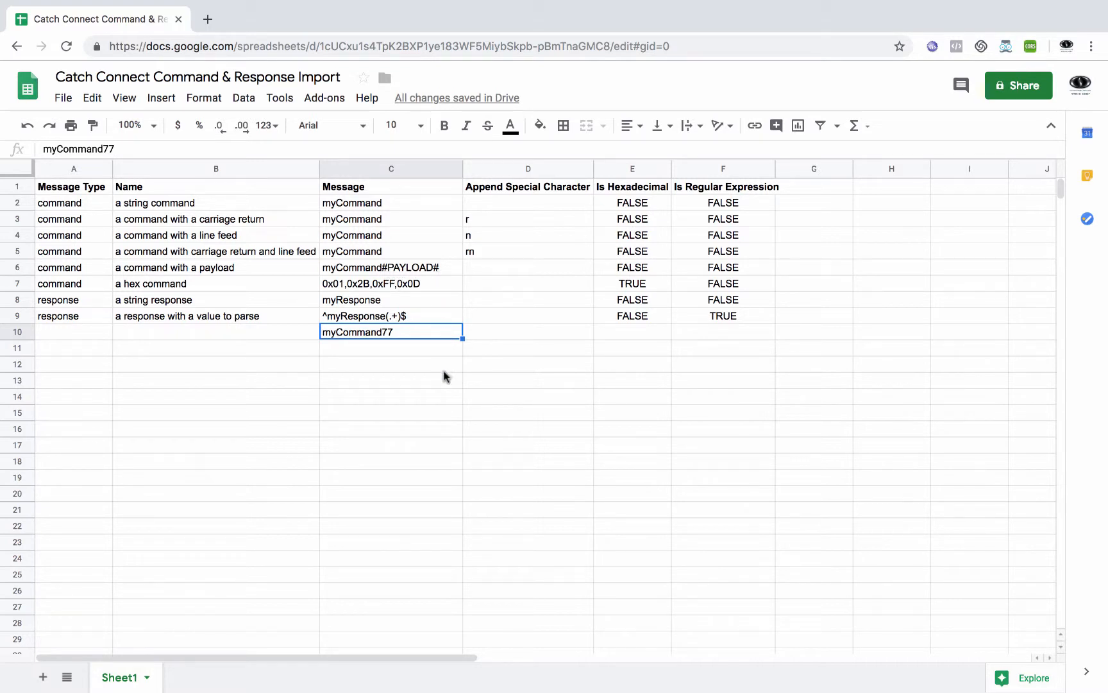
key("BackSpace")
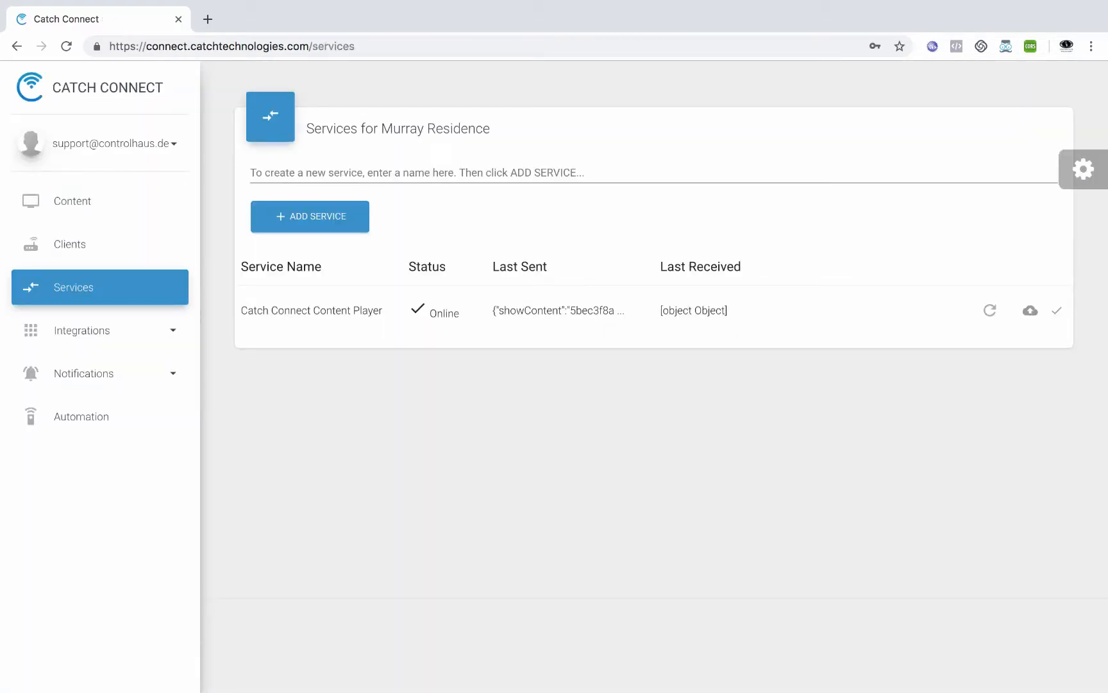
Step: In Catch Connect, add a new service named Test CSV
left_click(356, 173)
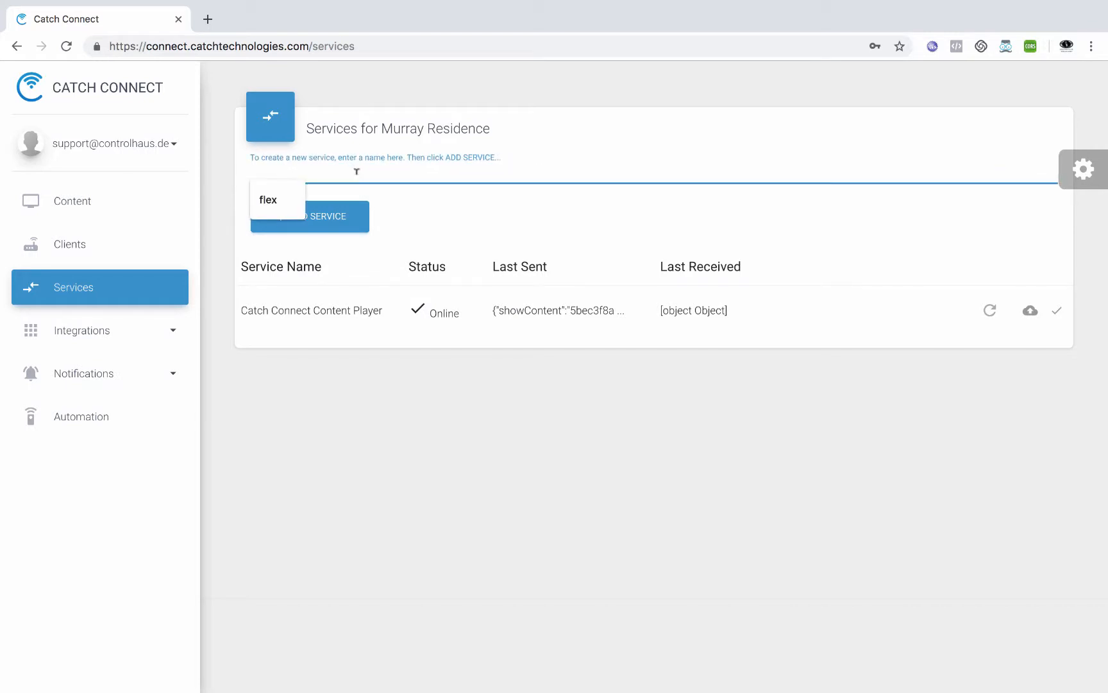
type("Test")
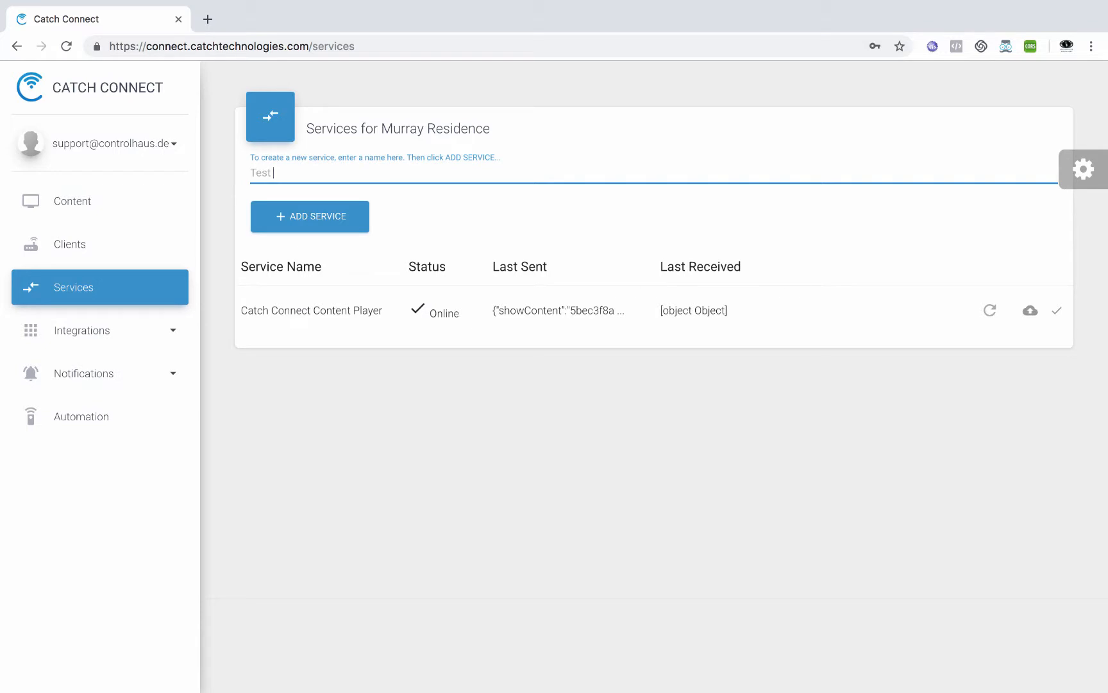
type(" CSV")
left_click(343, 229)
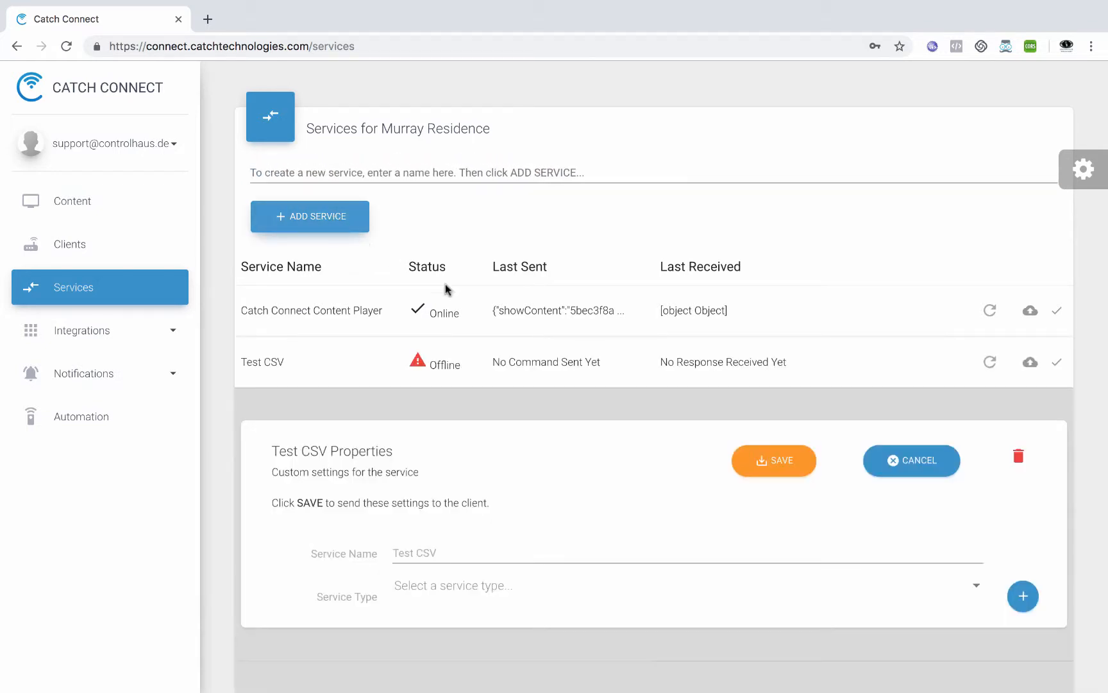
Step: Set the Test CSV service's type to TCP Client
scroll(608, 506, "down", 3)
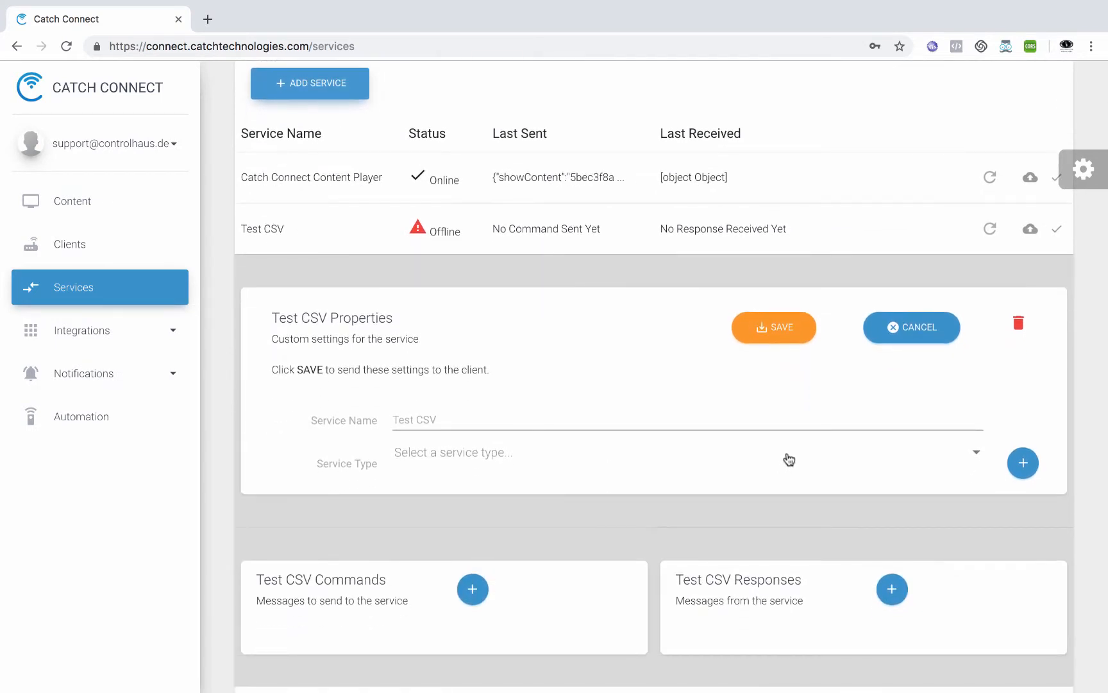
left_click(788, 459)
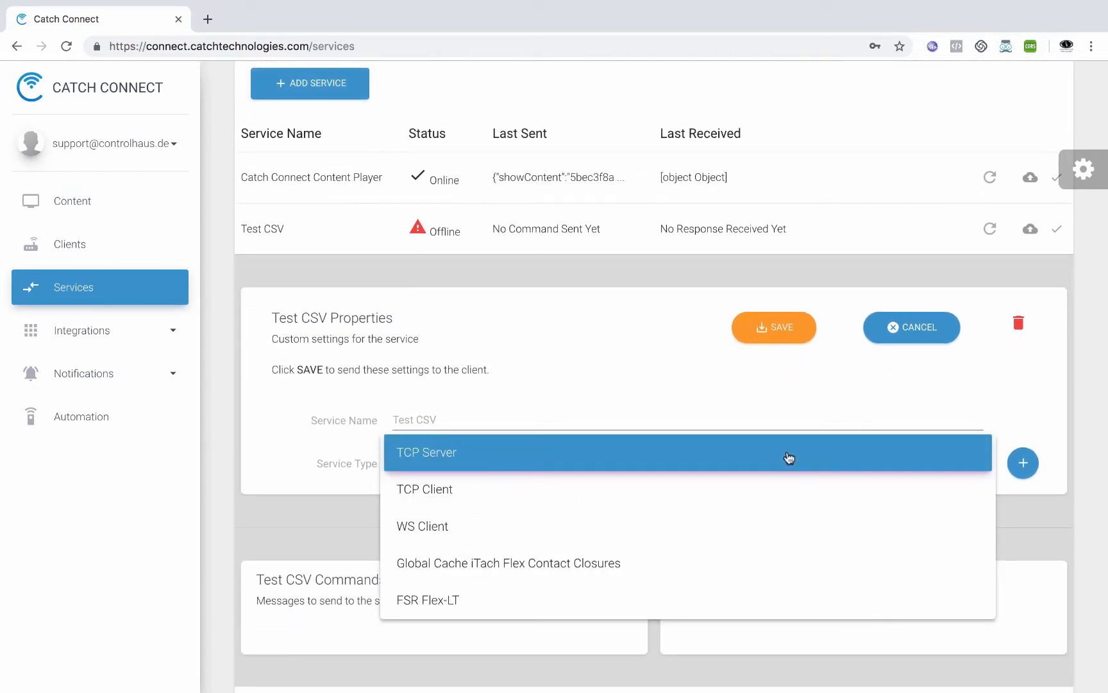
left_click(741, 476)
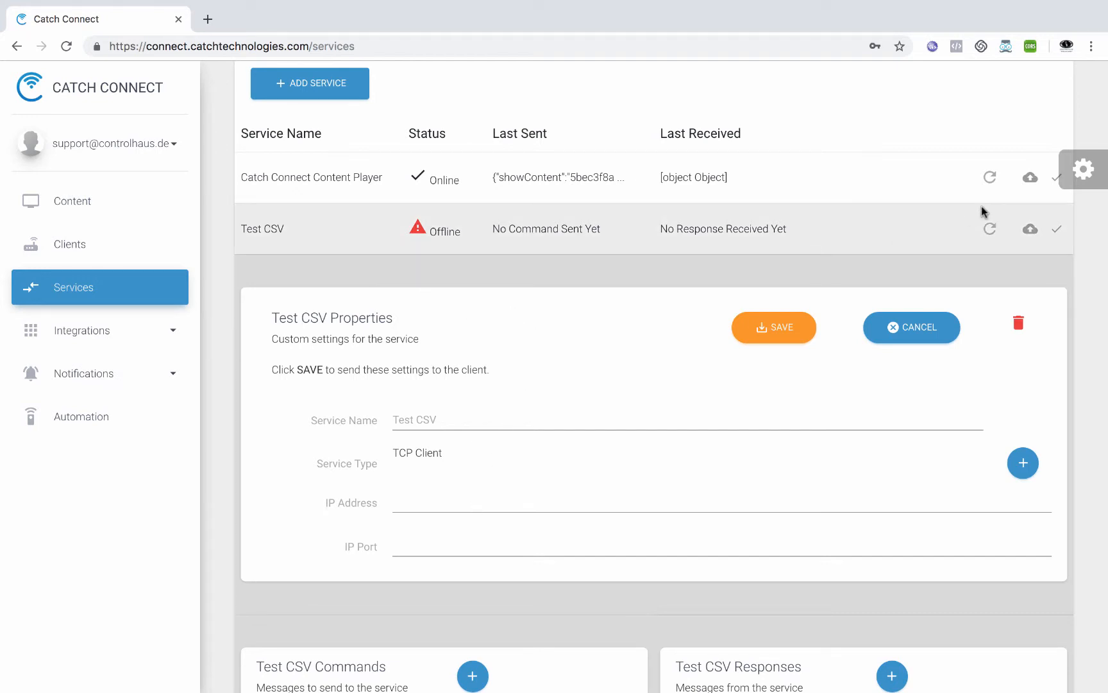
Step: Import the file Catch Connect Command & Response Import - Sheet1 (1).csv from Downloads into the Test CSV service
left_click(1029, 228)
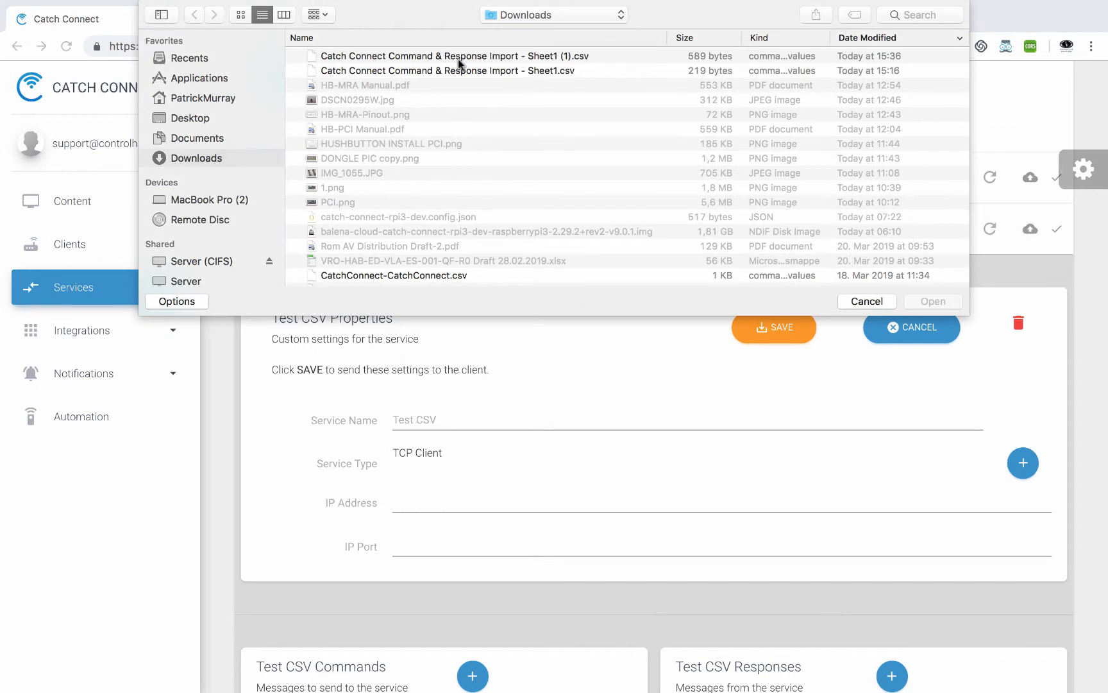
double_click(456, 54)
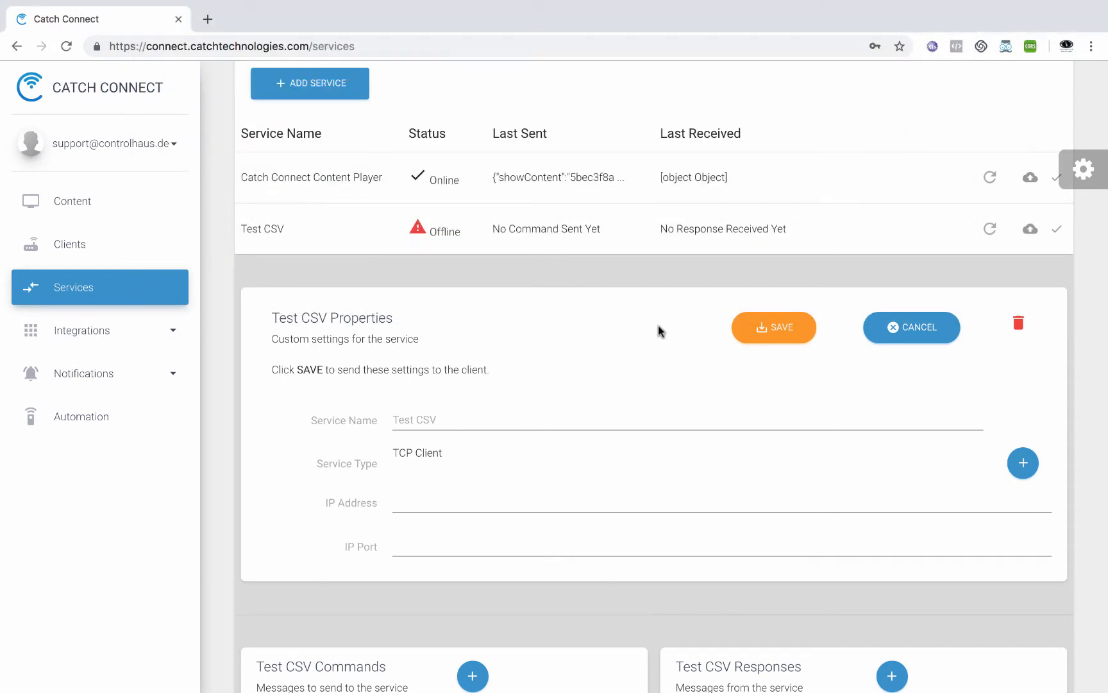
Step: Review the imported commands and responses, inspect the settings of the command with a carriage return, and dismiss them
scroll(658, 325, "down", 6)
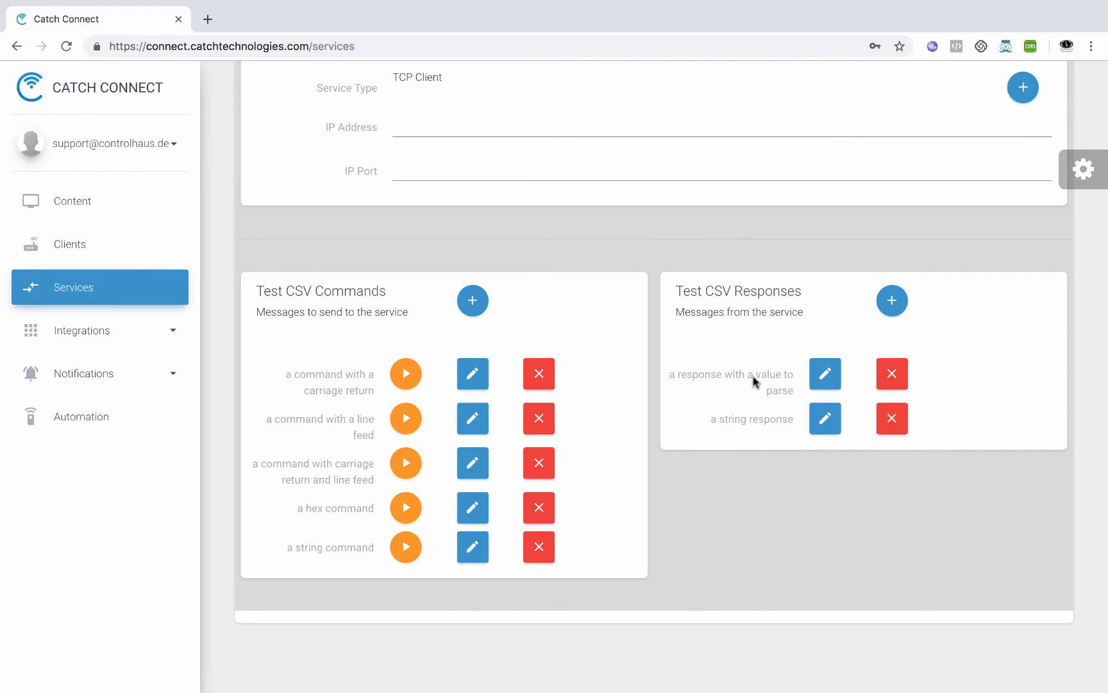
left_click(479, 374)
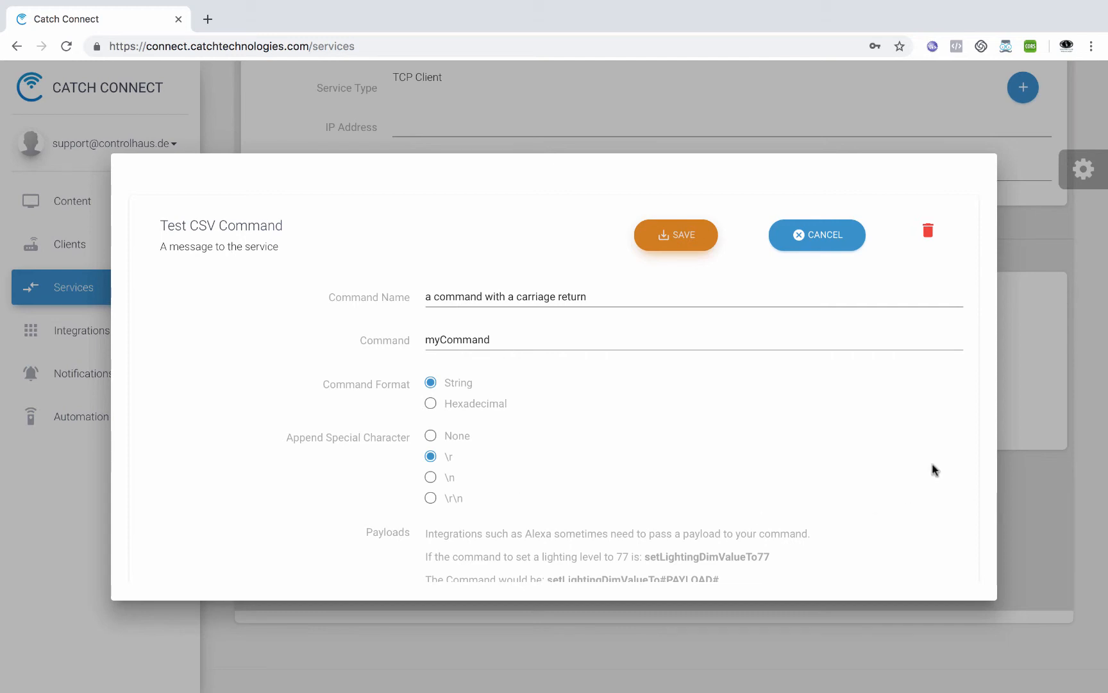
scroll(739, 485, "down", 3)
scroll(739, 486, "up", 3)
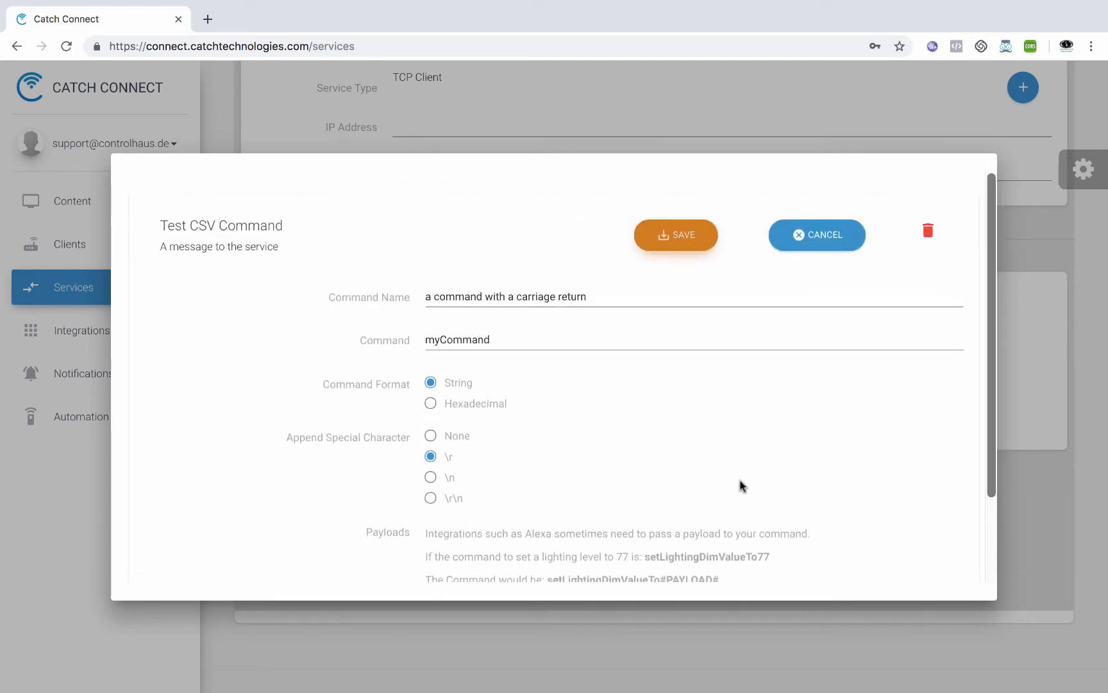
left_click(1019, 382)
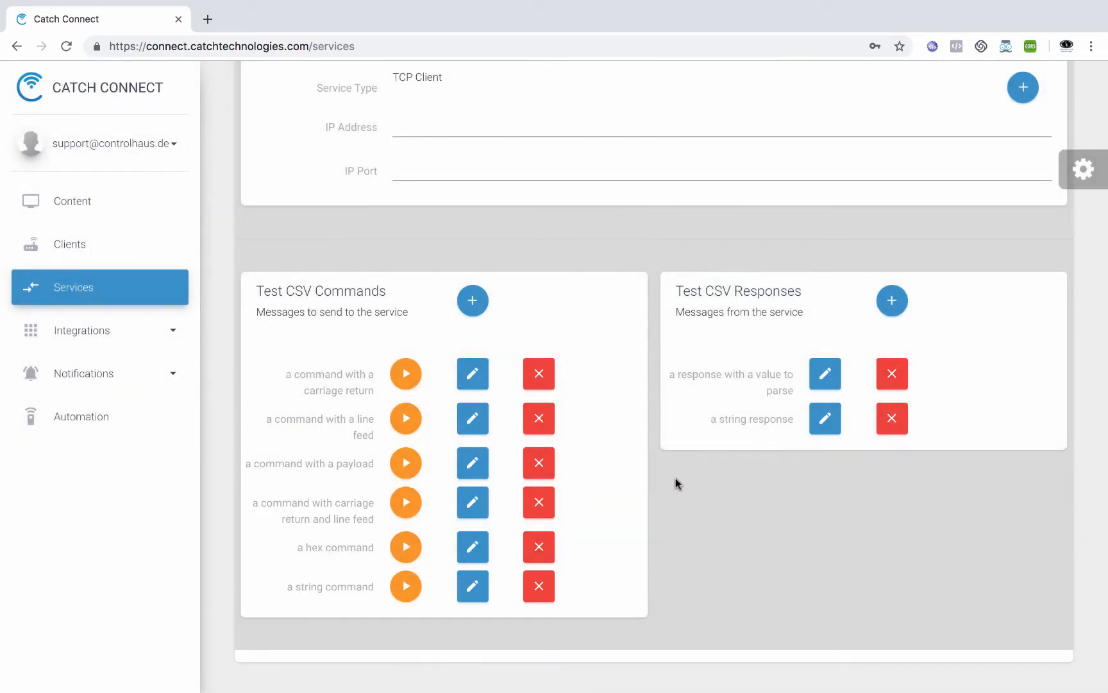